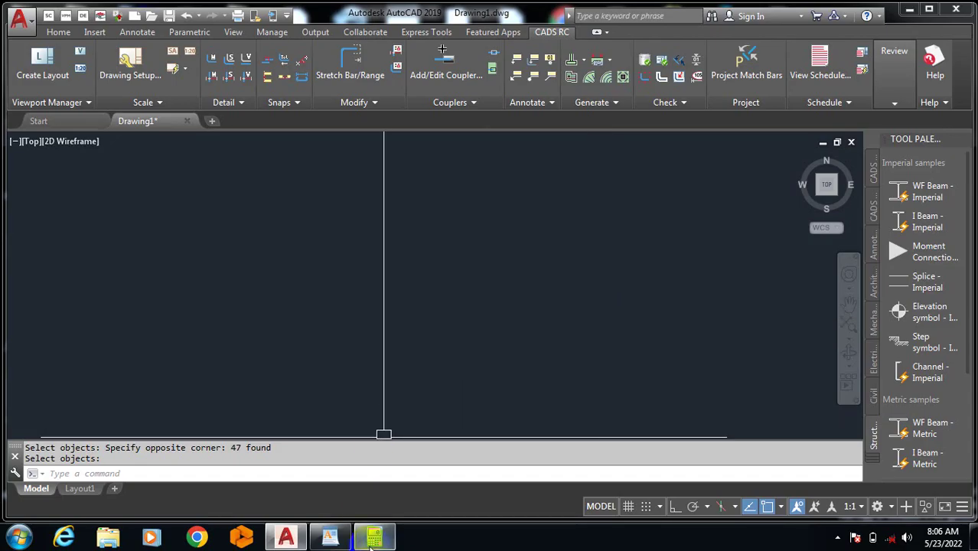
Bring the STRUCTURAL DETAILING WordPad notes in front of the empty AutoCAD drawing
{"action": "left_click", "coordinate": [329, 536]}
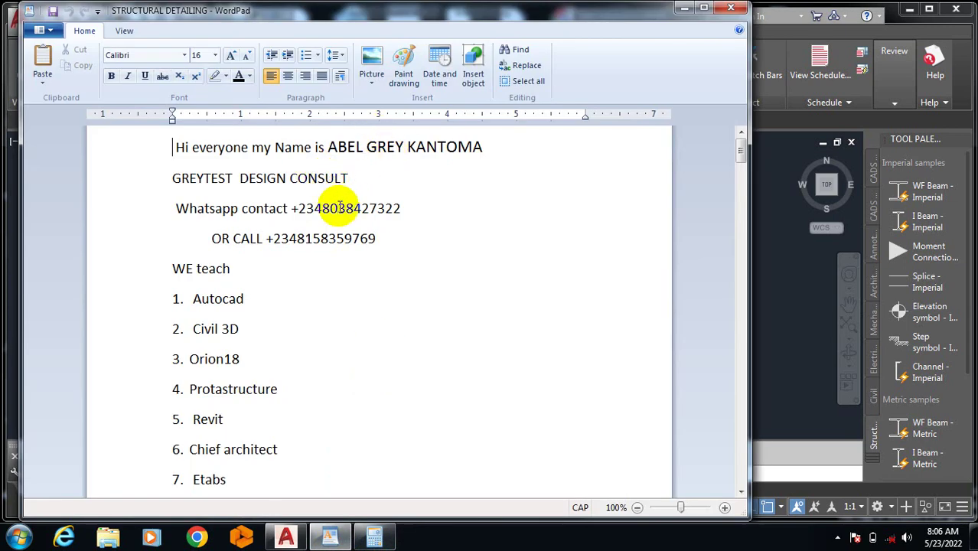
{"action": "left_click", "coordinate": [287, 294]}
{"action": "scroll", "coordinate": [287, 294], "scroll_direction": "down", "scroll_amount": 6}
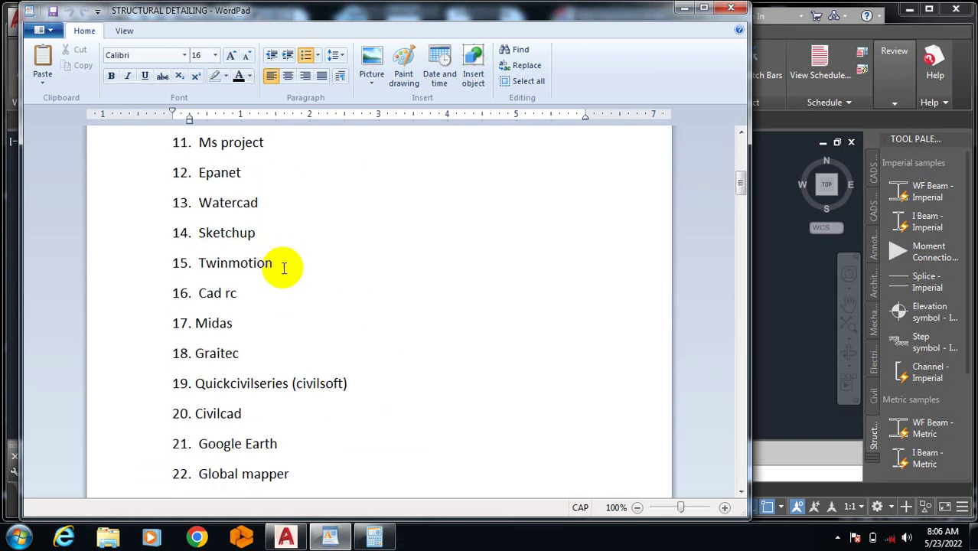
{"action": "scroll", "coordinate": [291, 273], "scroll_direction": "up", "scroll_amount": 7}
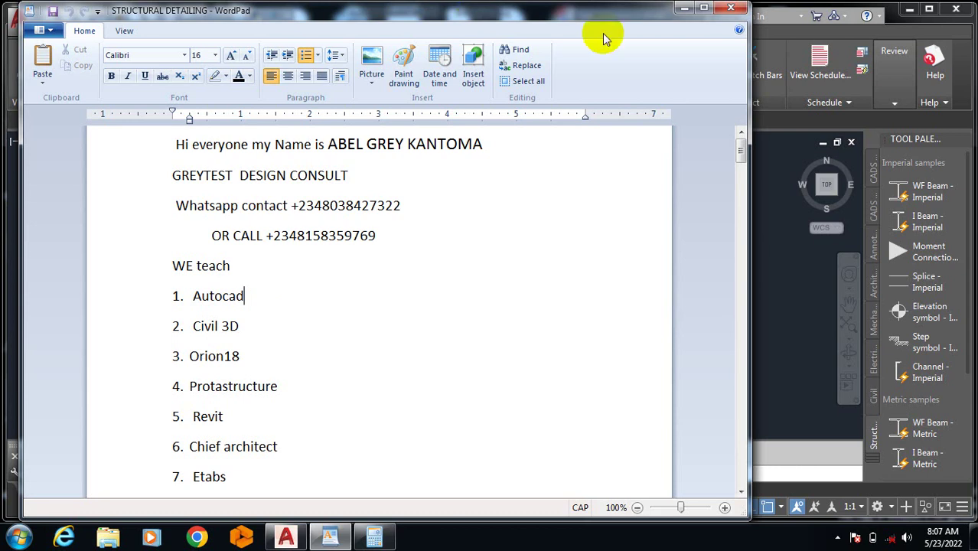
Minimize WordPad and launch the Pile Cap Detailer from the Generate menu
{"action": "left_click", "coordinate": [684, 8]}
{"action": "mouse_move", "coordinate": [390, 368]}
{"action": "middle_mouse_down"}
{"action": "mouse_move", "coordinate": [161, 271]}
{"action": "mouse_move", "coordinate": [535, 7]}
{"action": "middle_mouse_up"}
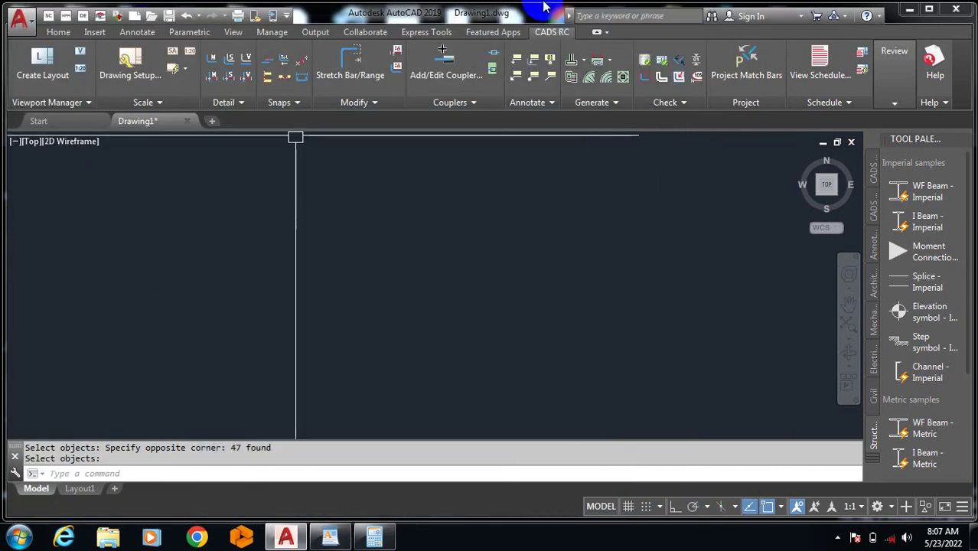
{"action": "left_click", "coordinate": [584, 62]}
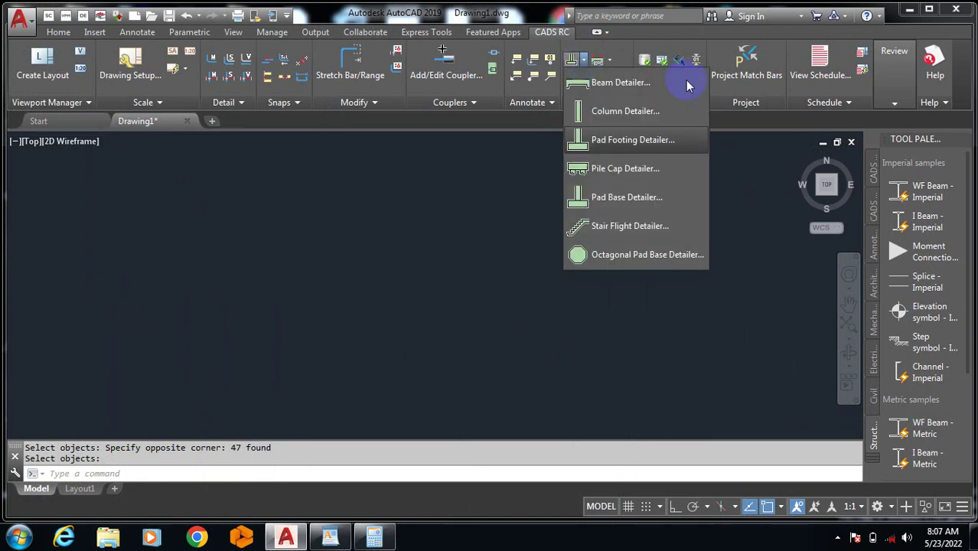
{"action": "left_click", "coordinate": [666, 168]}
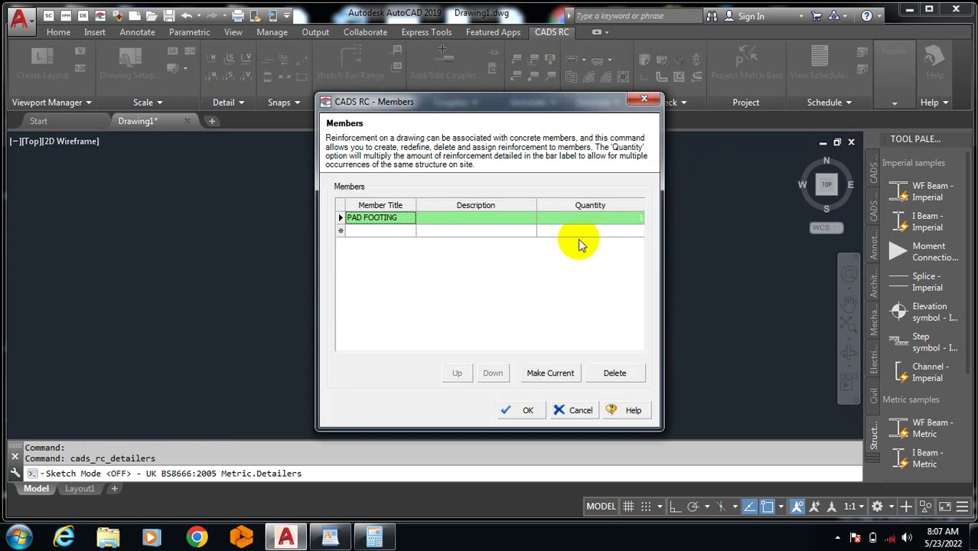
Add a member named PILE CAP below PAD FOOTING and confirm the Members dialog
{"action": "left_click", "coordinate": [383, 230]}
{"action": "type", "text": "P"}
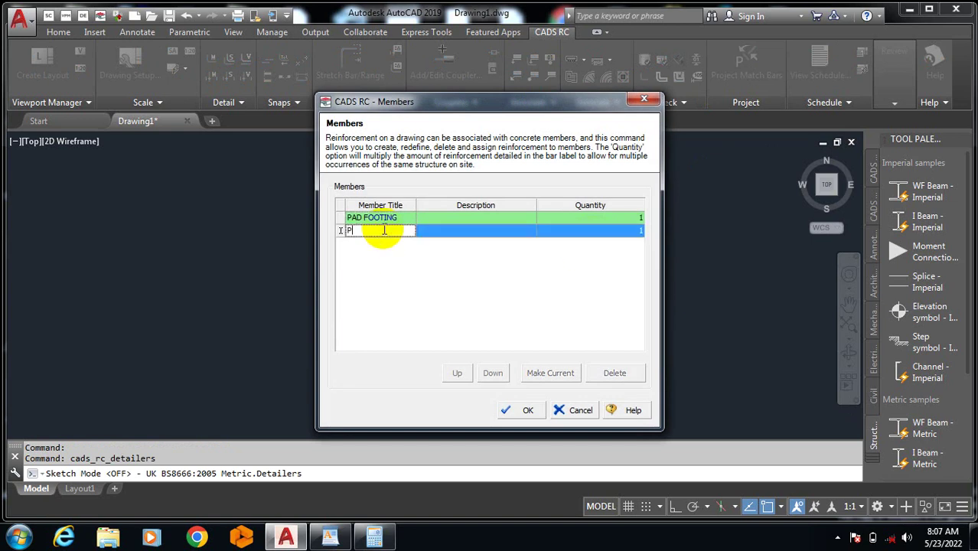
{"action": "type", "text": "ILE CAP"}
{"action": "left_click", "coordinate": [525, 412]}
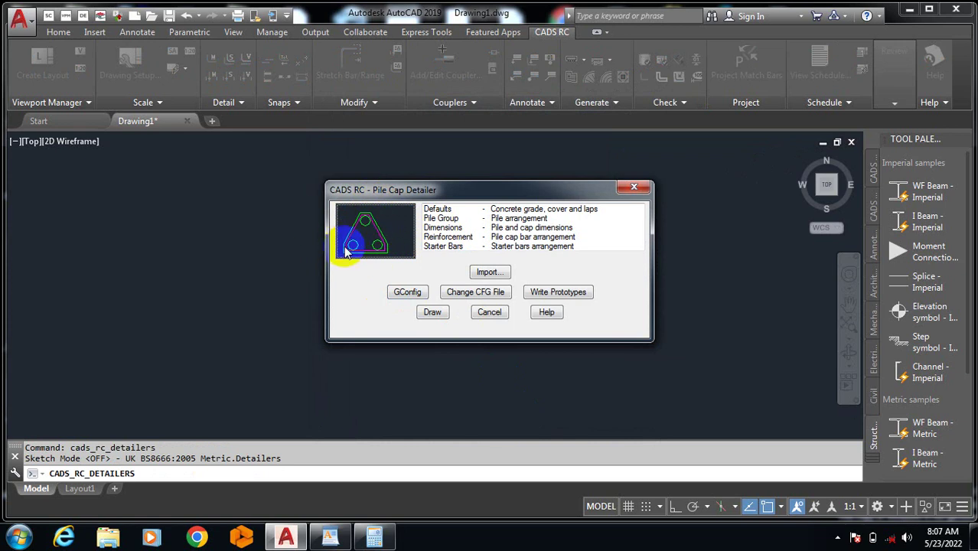
Keep BS8110 tolerance in Defaults and choose the hexagonal six-pile group
{"action": "double_click", "coordinate": [439, 211]}
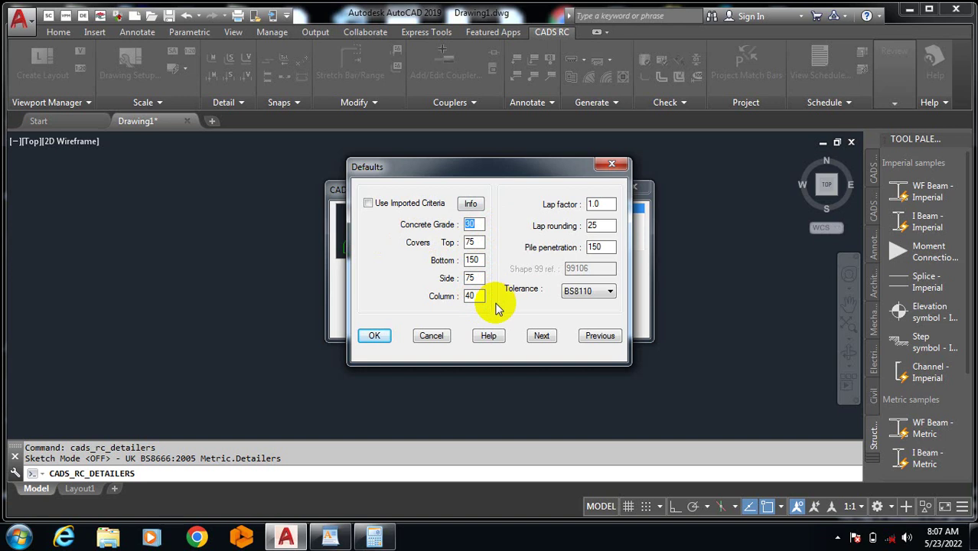
{"action": "left_click", "coordinate": [609, 290]}
{"action": "left_click", "coordinate": [600, 315]}
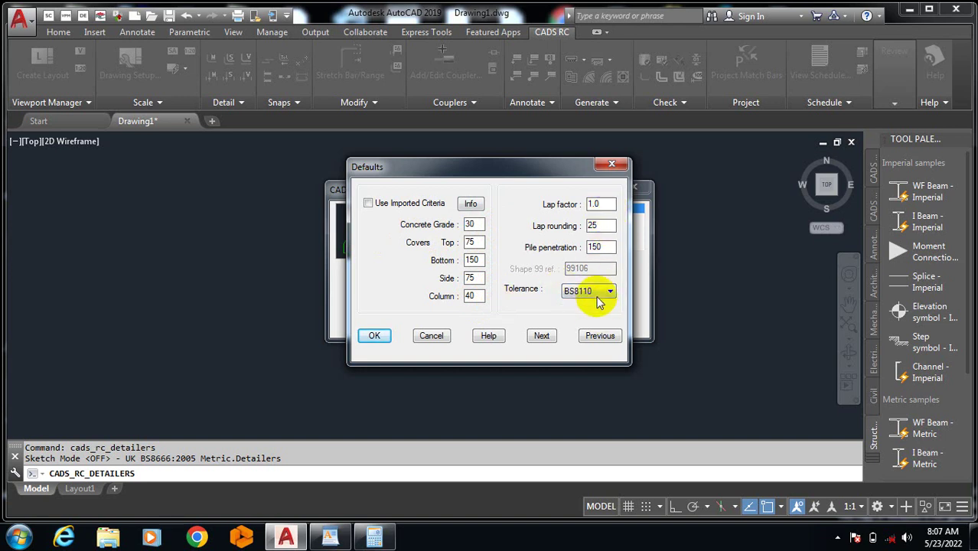
{"action": "left_click", "coordinate": [541, 334]}
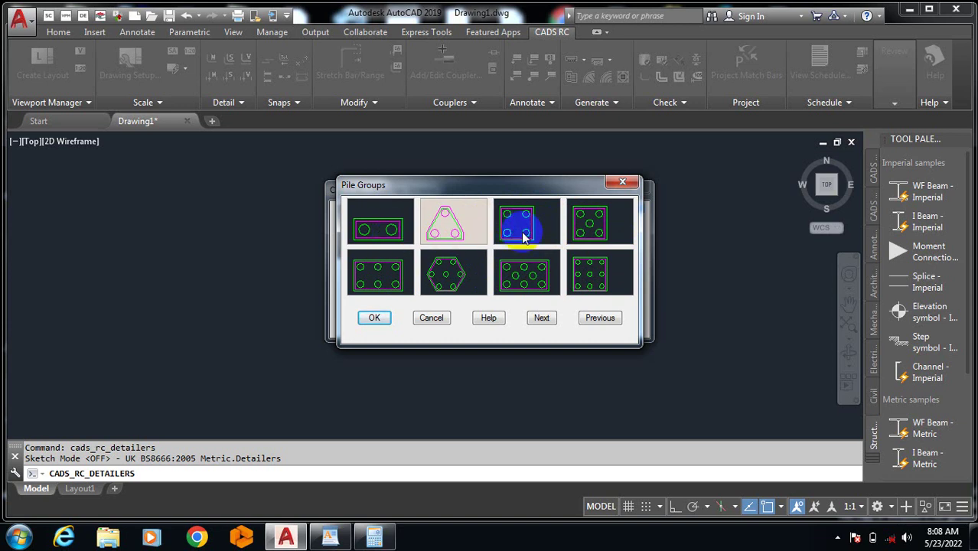
{"action": "left_click", "coordinate": [460, 277]}
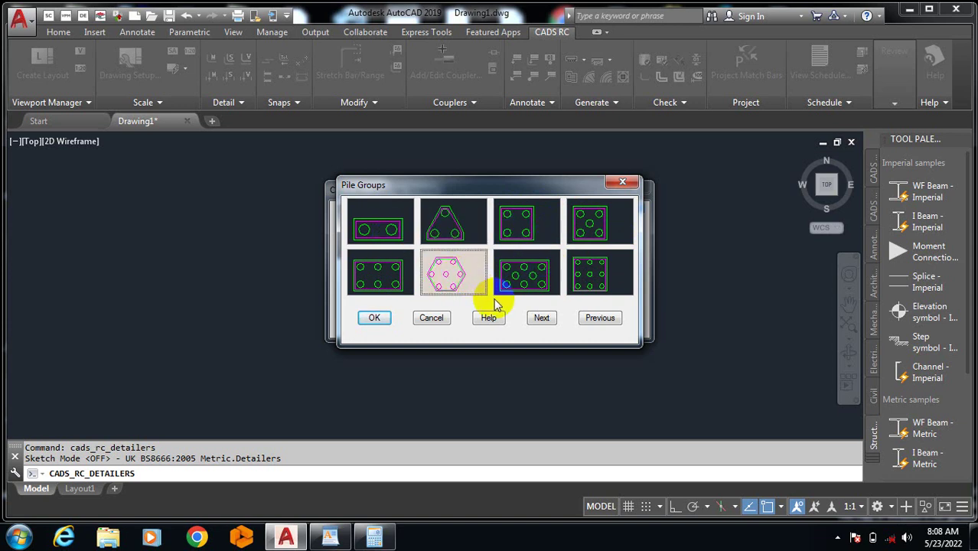
{"action": "left_click", "coordinate": [541, 318]}
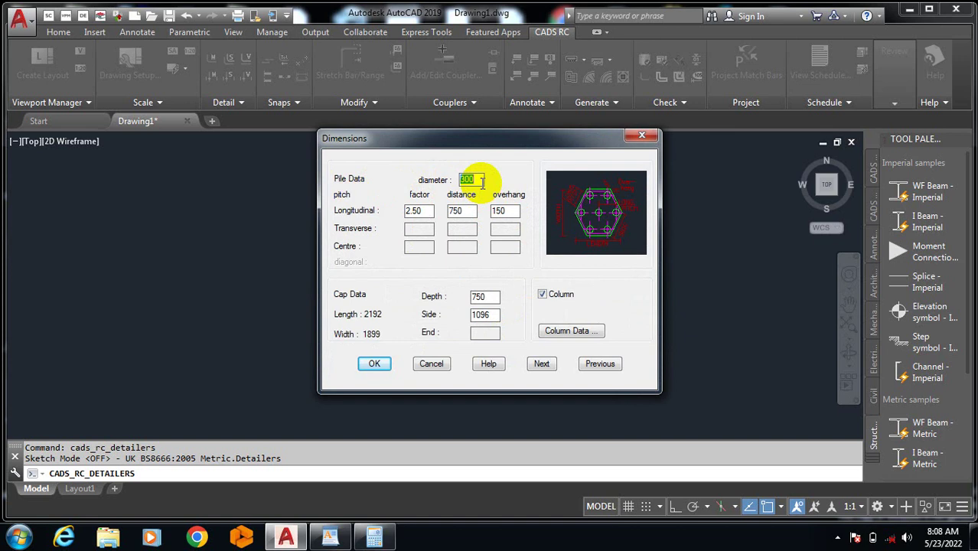
Change the pile diameter from 300 to 450 and continue to Reinforcement
{"action": "type", "text": "450"}
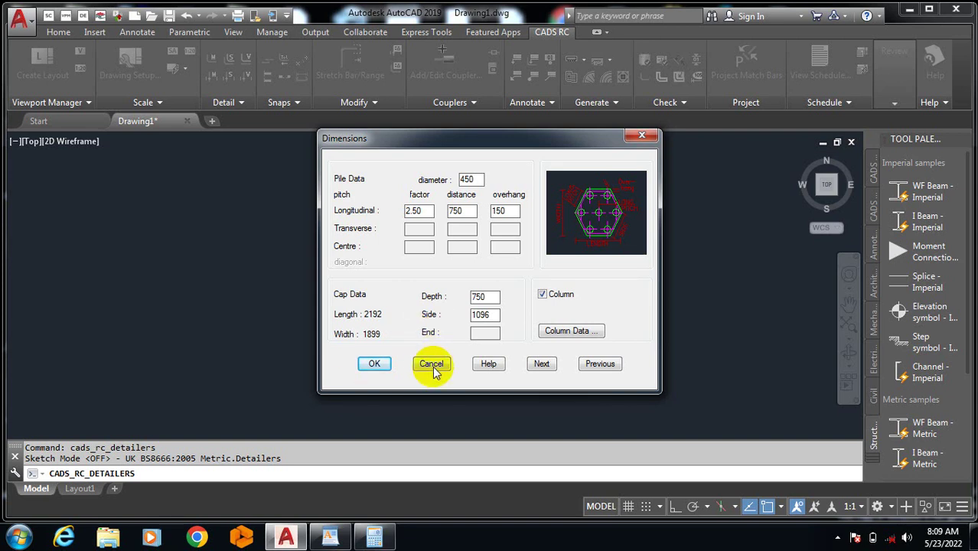
{"action": "left_click", "coordinate": [540, 366]}
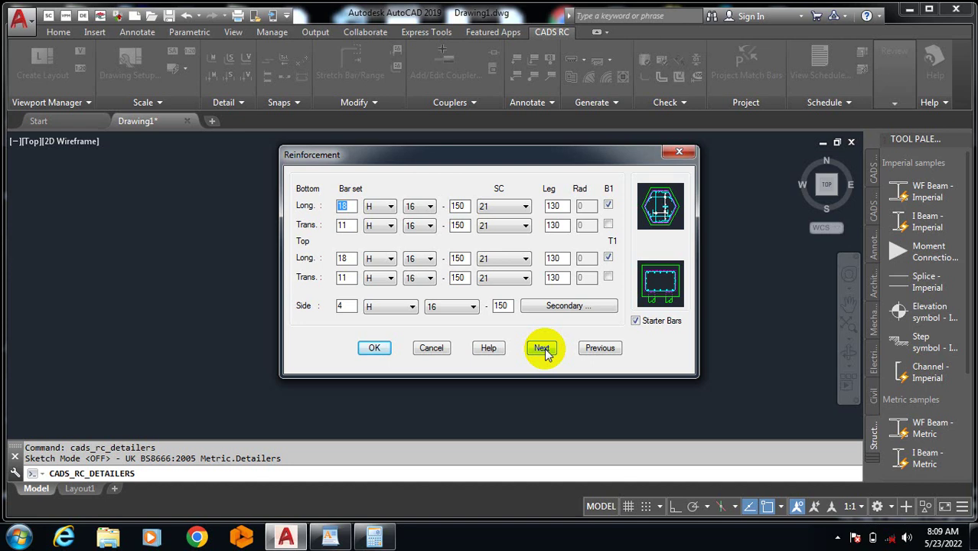
Accept the Starter Bars settings and draw the pile cap detail
{"action": "left_click", "coordinate": [542, 349]}
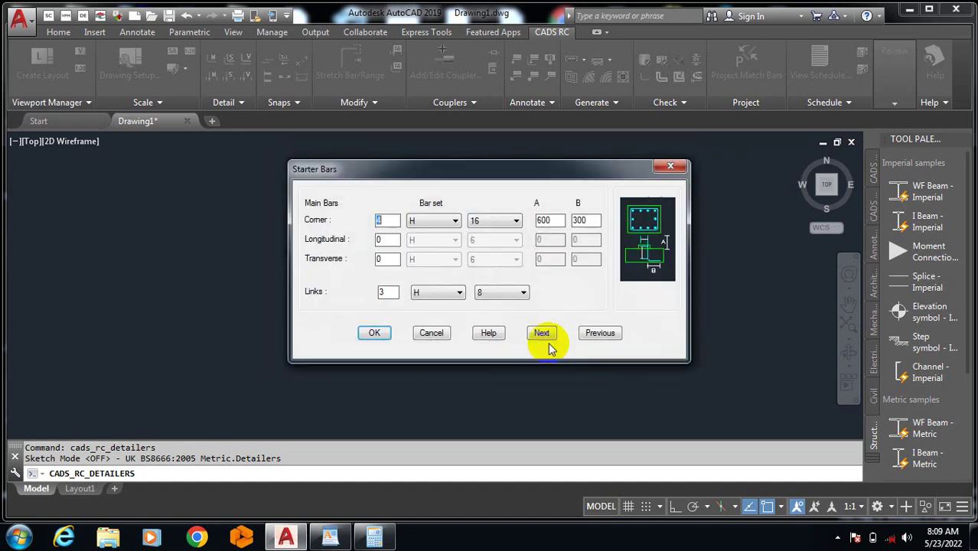
{"action": "left_click", "coordinate": [540, 342]}
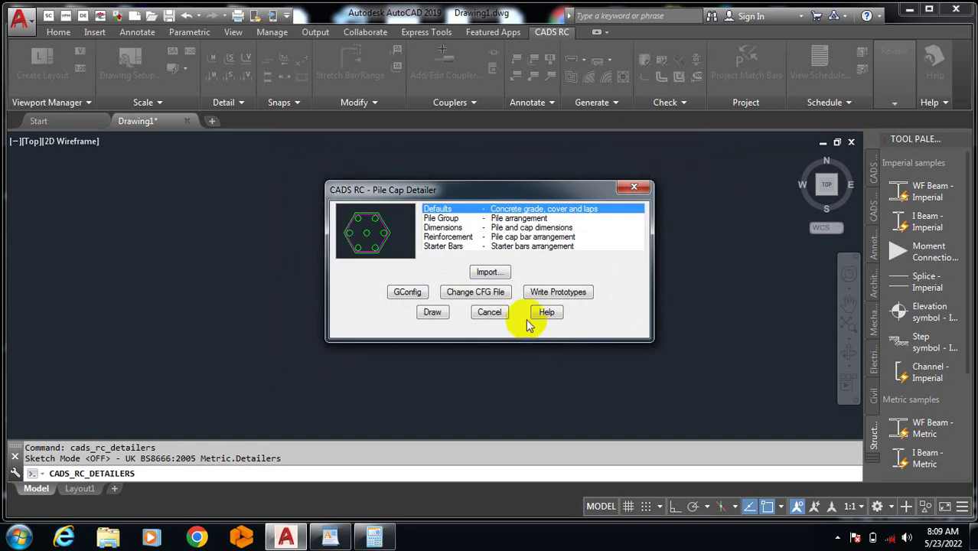
{"action": "left_click", "coordinate": [433, 312]}
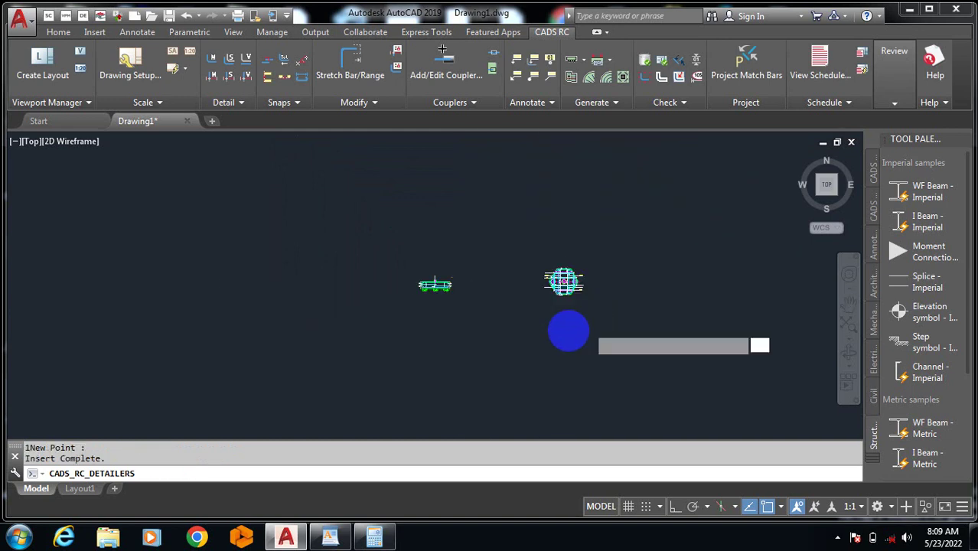
Place the generated cross section and column detail at chosen insertion points
{"action": "scroll", "coordinate": [459, 306], "scroll_direction": "up", "scroll_amount": 5}
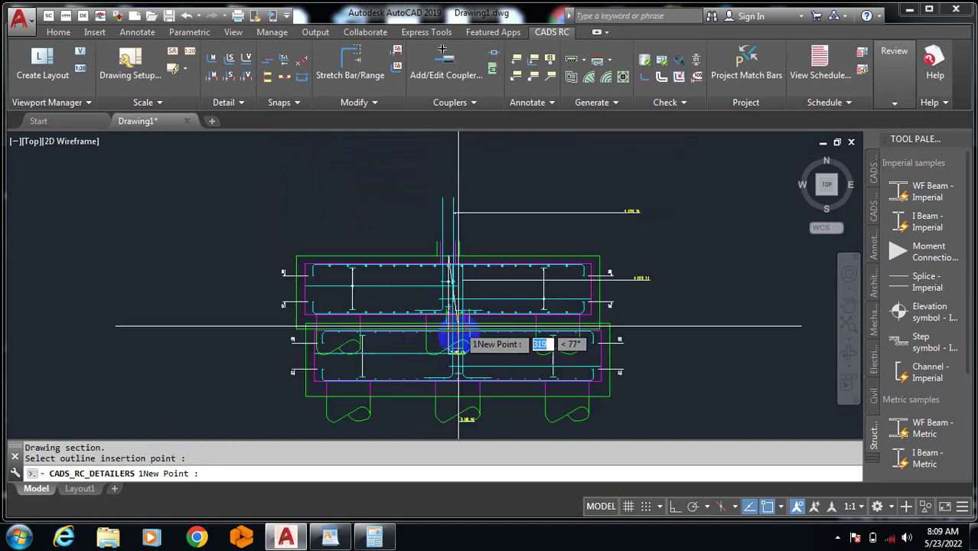
{"action": "scroll", "coordinate": [299, 296], "scroll_direction": "down", "scroll_amount": 4}
{"action": "scroll", "coordinate": [367, 260], "scroll_direction": "down", "scroll_amount": 3}
{"action": "scroll", "coordinate": [436, 273], "scroll_direction": "up", "scroll_amount": 3}
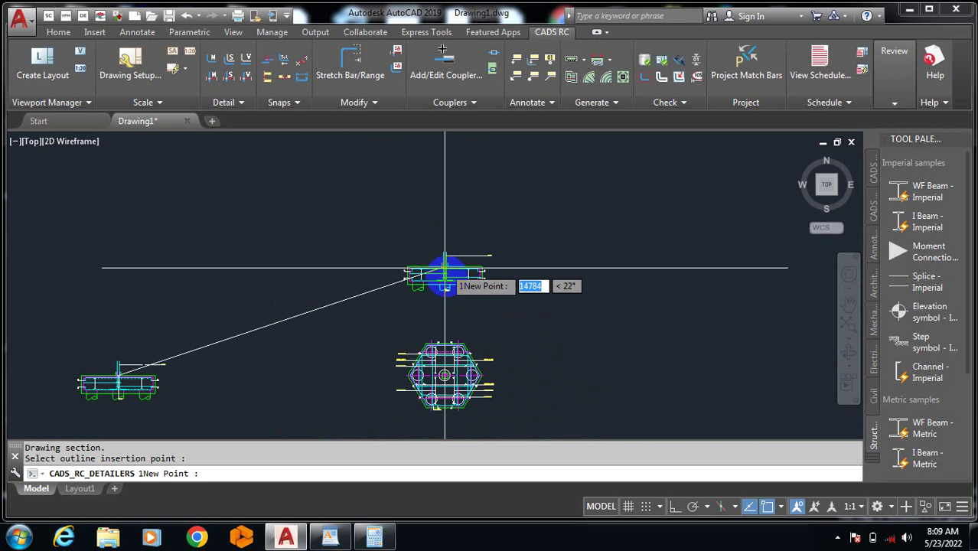
{"action": "left_click", "coordinate": [444, 277]}
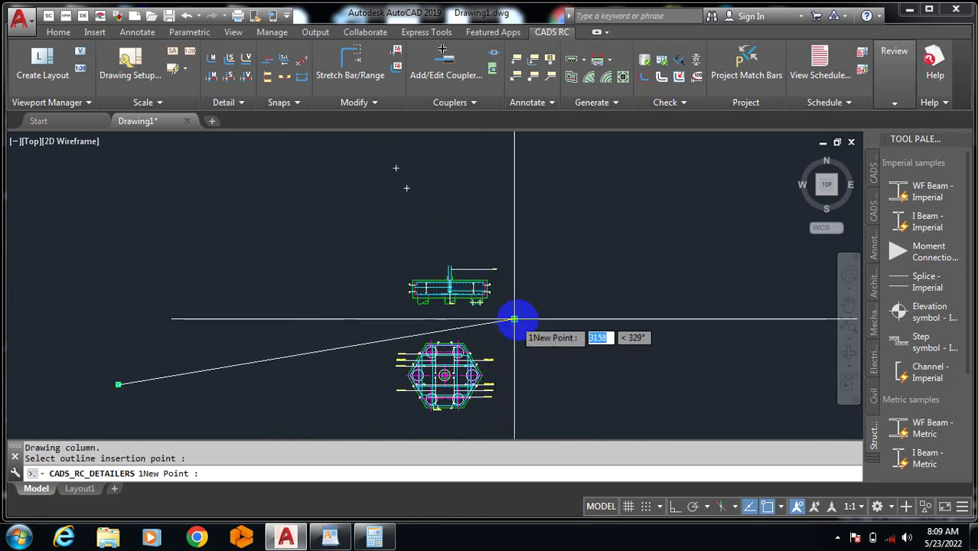
{"action": "scroll", "coordinate": [497, 292], "scroll_direction": "up", "scroll_amount": 4}
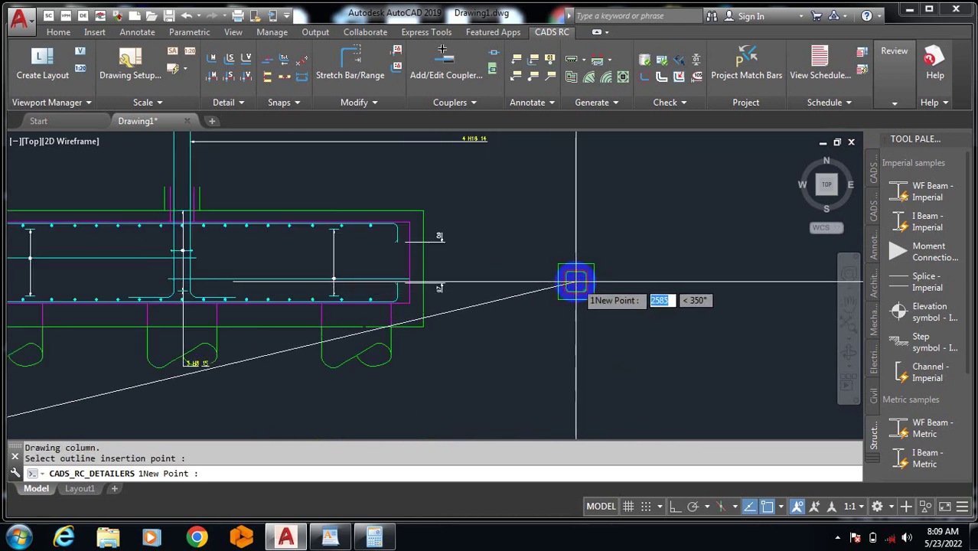
{"action": "left_click", "coordinate": [571, 280]}
{"action": "scroll", "coordinate": [571, 332], "scroll_direction": "down", "scroll_amount": 4}
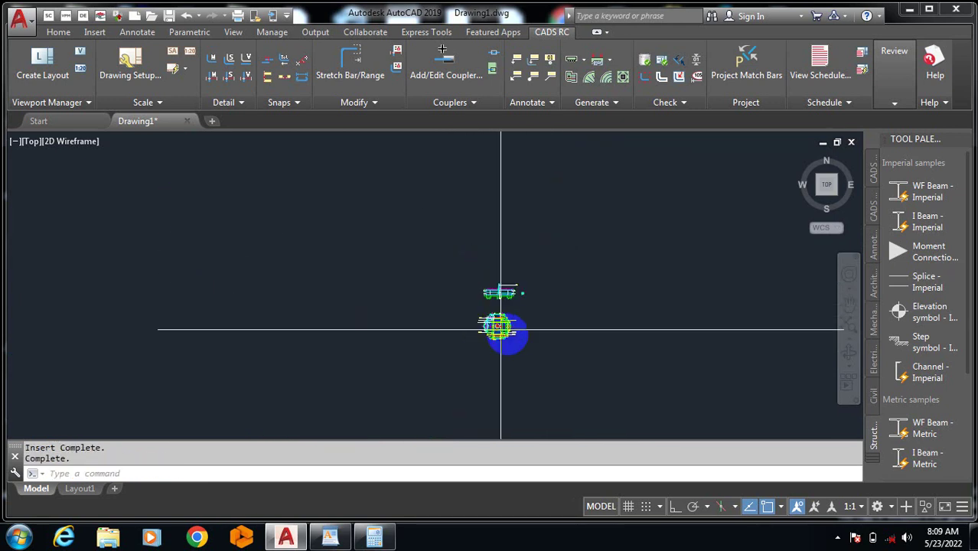
{"action": "scroll", "coordinate": [492, 306], "scroll_direction": "up", "scroll_amount": 5}
{"action": "scroll", "coordinate": [476, 241], "scroll_direction": "down", "scroll_amount": 4}
{"action": "scroll", "coordinate": [476, 339], "scroll_direction": "up", "scroll_amount": 5}
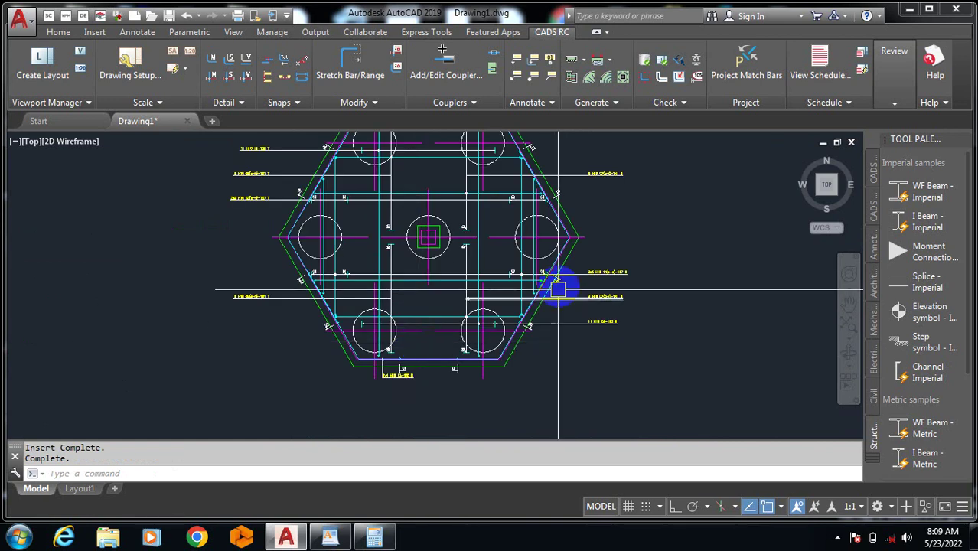
{"action": "scroll", "coordinate": [557, 279], "scroll_direction": "down", "scroll_amount": 1}
{"action": "scroll", "coordinate": [268, 301], "scroll_direction": "up", "scroll_amount": 5}
{"action": "scroll", "coordinate": [338, 389], "scroll_direction": "down", "scroll_amount": 4}
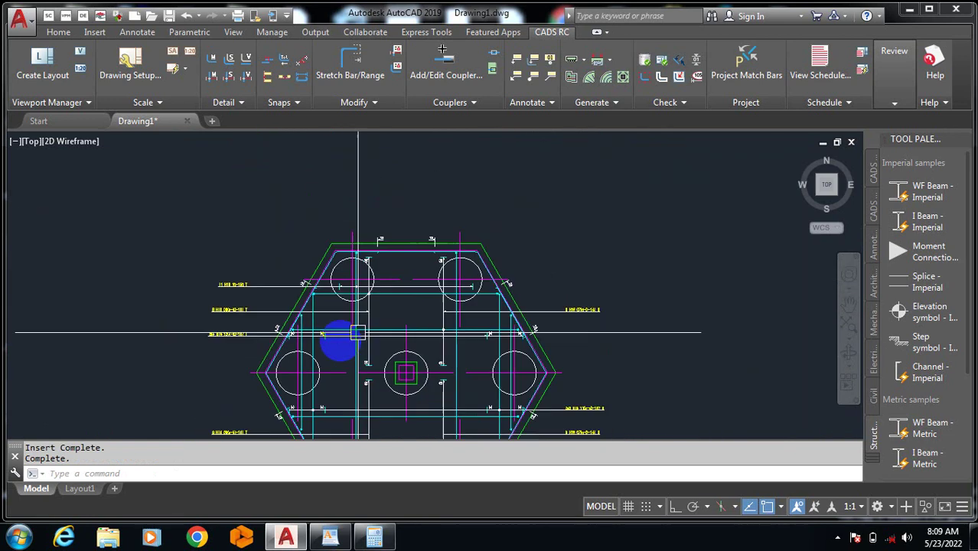
{"action": "scroll", "coordinate": [338, 340], "scroll_direction": "up", "scroll_amount": 4}
{"action": "scroll", "coordinate": [260, 317], "scroll_direction": "down", "scroll_amount": 4}
{"action": "scroll", "coordinate": [526, 334], "scroll_direction": "up", "scroll_amount": 5}
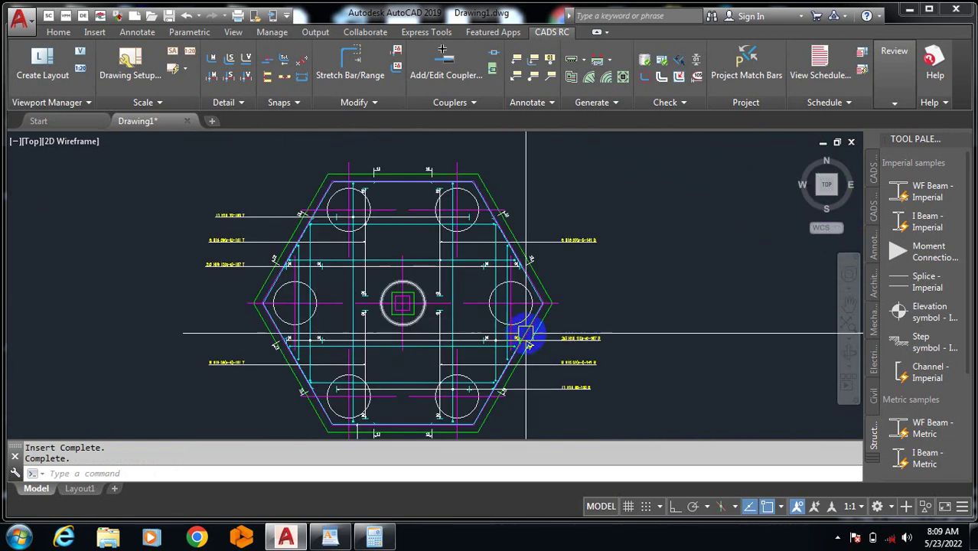
{"action": "scroll", "coordinate": [579, 274], "scroll_direction": "up", "scroll_amount": 5}
{"action": "scroll", "coordinate": [520, 313], "scroll_direction": "up", "scroll_amount": 3}
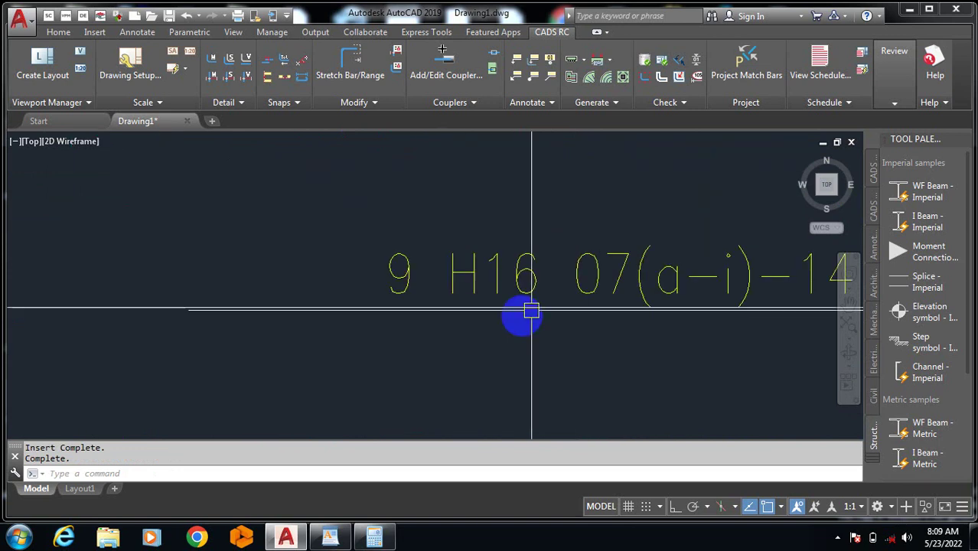
{"action": "scroll", "coordinate": [421, 296], "scroll_direction": "down", "scroll_amount": 1}
{"action": "scroll", "coordinate": [433, 303], "scroll_direction": "down", "scroll_amount": 5}
{"action": "scroll", "coordinate": [515, 307], "scroll_direction": "up", "scroll_amount": 5}
{"action": "scroll", "coordinate": [630, 243], "scroll_direction": "down", "scroll_amount": 5}
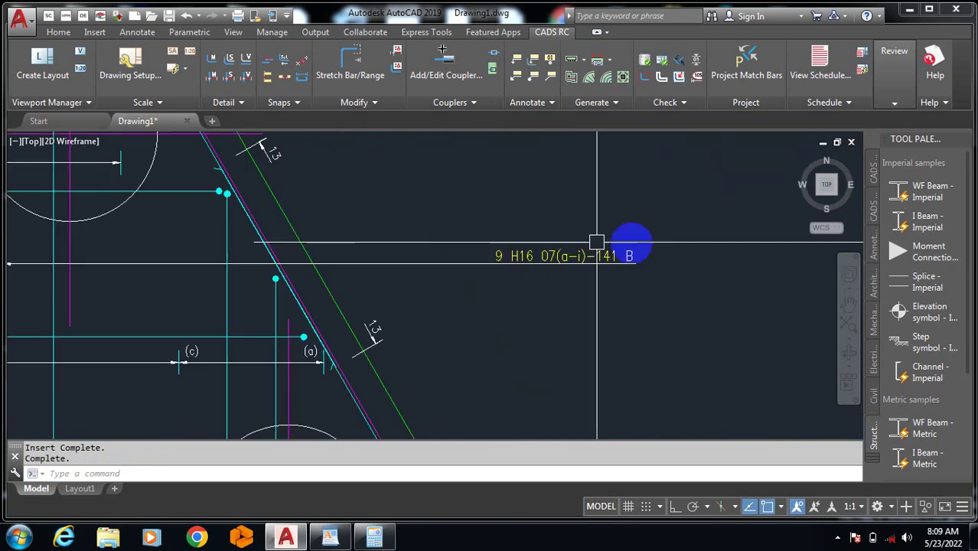
{"action": "scroll", "coordinate": [650, 275], "scroll_direction": "down", "scroll_amount": 5}
{"action": "scroll", "coordinate": [646, 344], "scroll_direction": "up", "scroll_amount": 7}
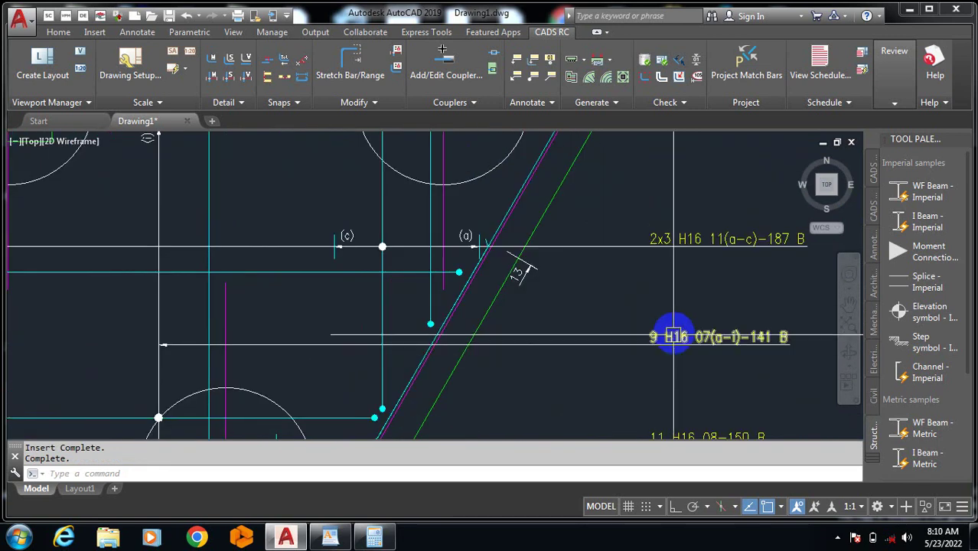
{"action": "scroll", "coordinate": [612, 306], "scroll_direction": "down", "scroll_amount": 5}
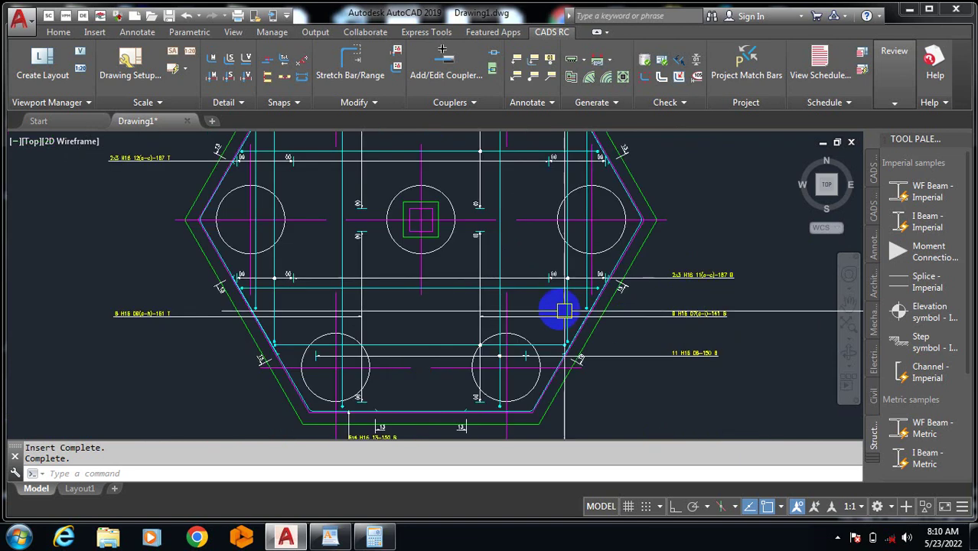
{"action": "scroll", "coordinate": [570, 313], "scroll_direction": "up", "scroll_amount": 5}
{"action": "scroll", "coordinate": [422, 279], "scroll_direction": "down", "scroll_amount": 3}
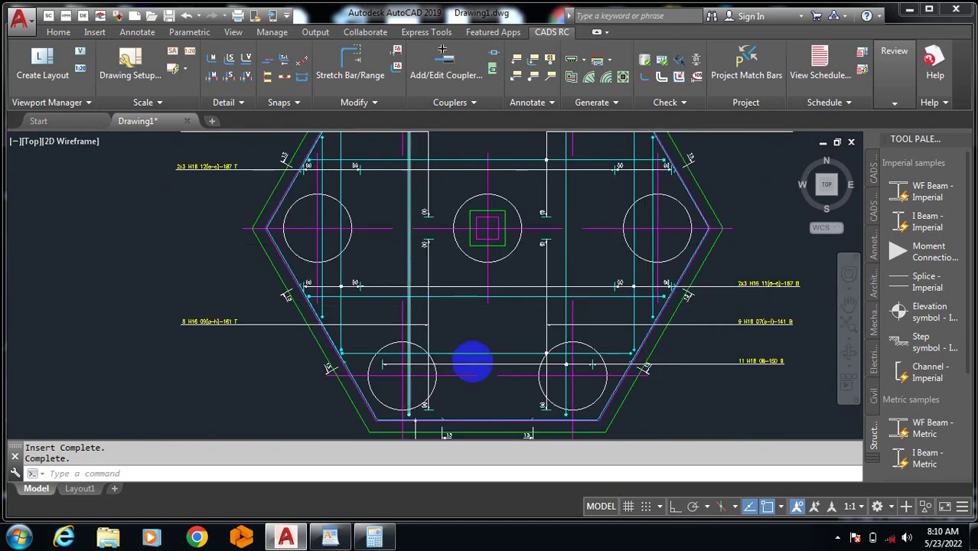
{"action": "scroll", "coordinate": [458, 279], "scroll_direction": "down", "scroll_amount": 5}
{"action": "scroll", "coordinate": [511, 344], "scroll_direction": "up", "scroll_amount": 2}
{"action": "scroll", "coordinate": [511, 357], "scroll_direction": "up", "scroll_amount": 4}
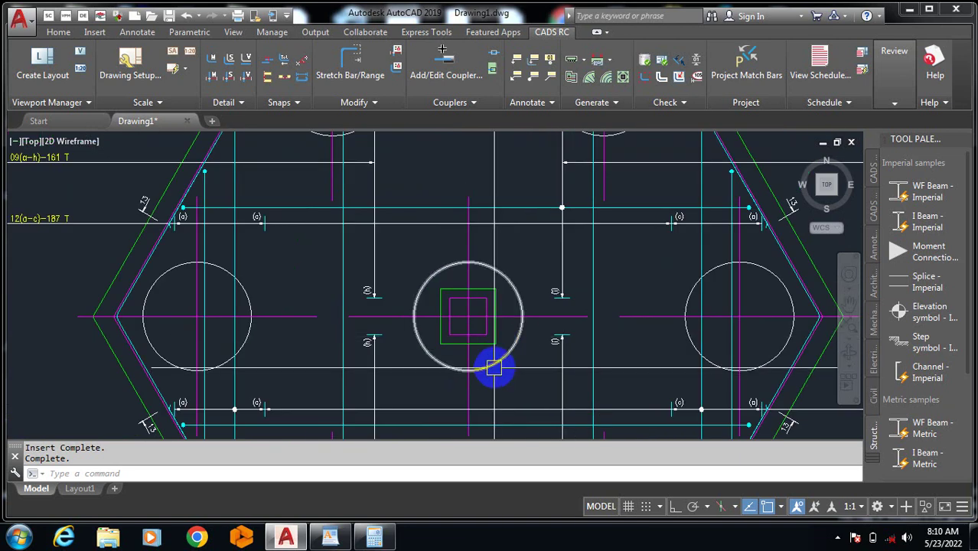
{"action": "scroll", "coordinate": [536, 394], "scroll_direction": "down", "scroll_amount": 6}
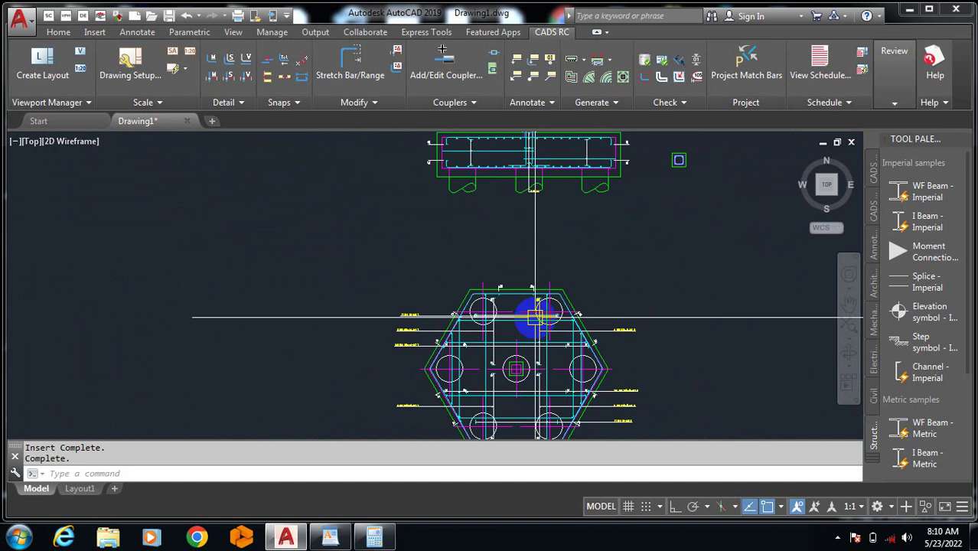
{"action": "mouse_move", "coordinate": [535, 316]}
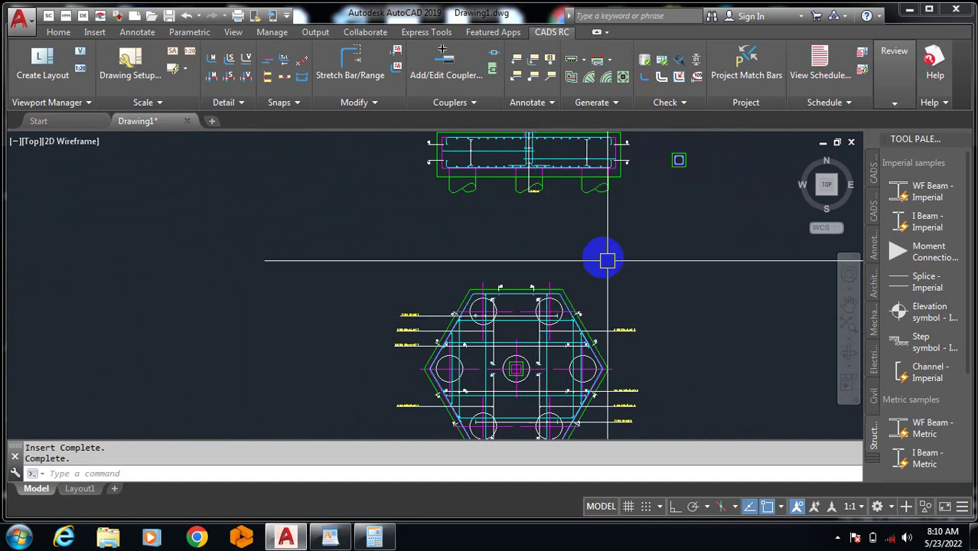
{"action": "scroll", "coordinate": [673, 157], "scroll_direction": "up", "scroll_amount": 6}
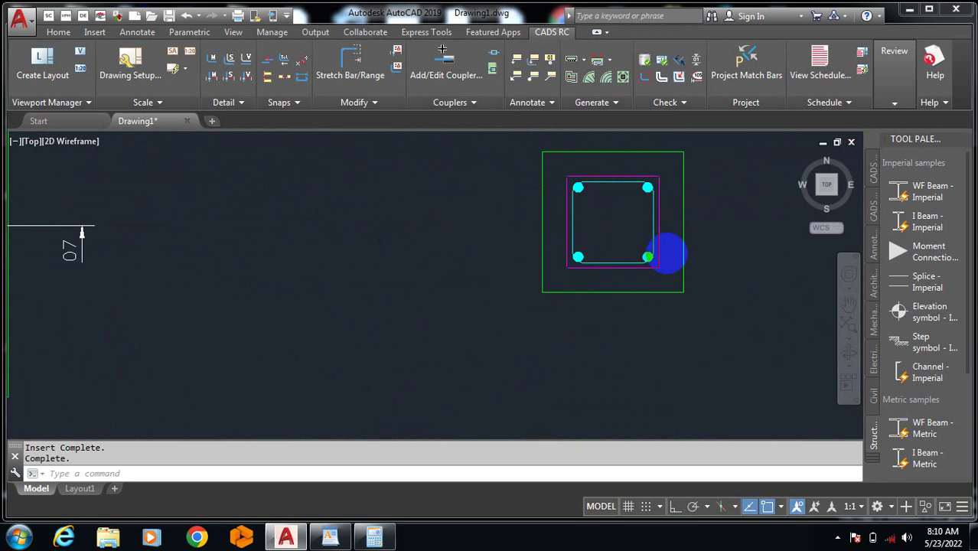
{"action": "scroll", "coordinate": [578, 266], "scroll_direction": "down", "scroll_amount": 5}
{"action": "scroll", "coordinate": [673, 224], "scroll_direction": "up", "scroll_amount": 3}
{"action": "scroll", "coordinate": [507, 255], "scroll_direction": "down", "scroll_amount": 3}
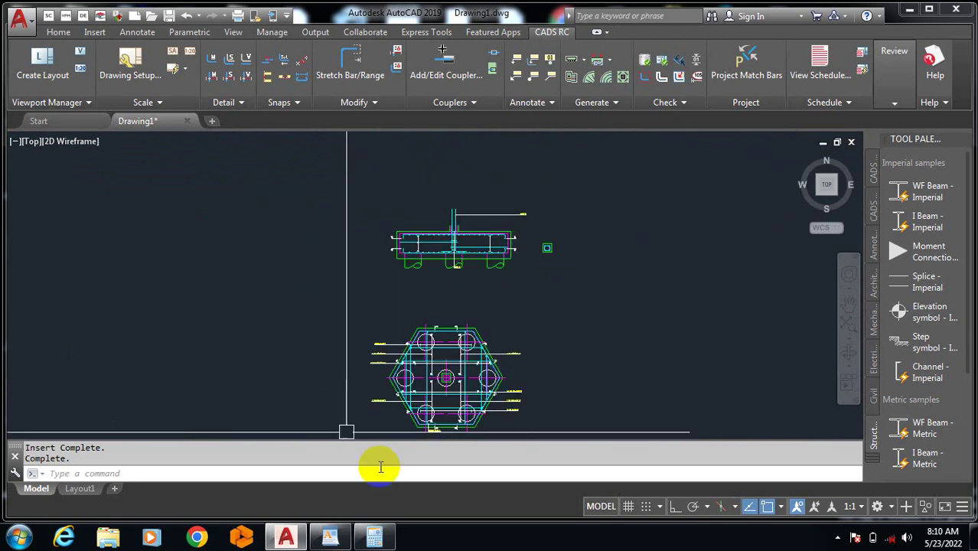
{"action": "scroll", "coordinate": [469, 352], "scroll_direction": "down", "scroll_amount": 2}
{"action": "scroll", "coordinate": [440, 312], "scroll_direction": "up", "scroll_amount": 5}
{"action": "scroll", "coordinate": [497, 271], "scroll_direction": "down", "scroll_amount": 2}
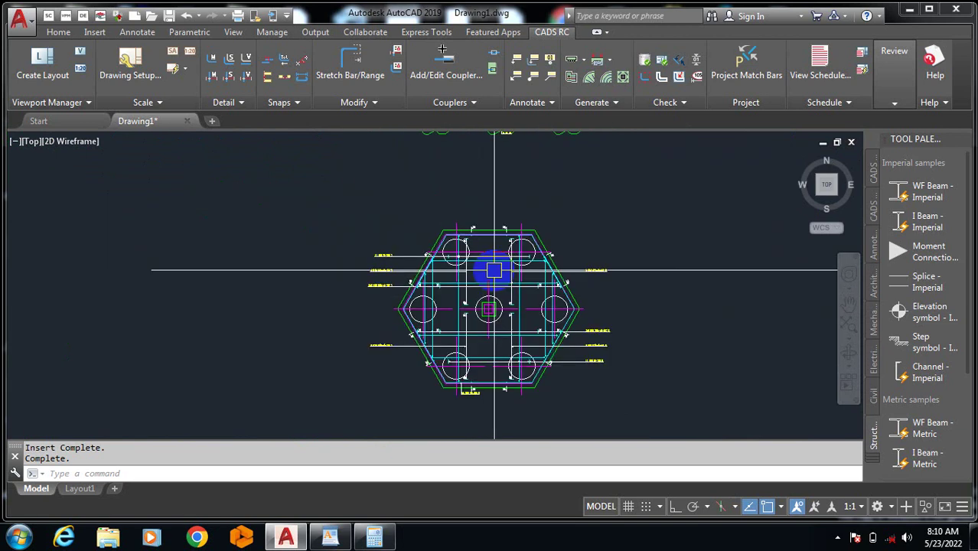
{"action": "scroll", "coordinate": [502, 343], "scroll_direction": "up", "scroll_amount": 5}
{"action": "scroll", "coordinate": [517, 365], "scroll_direction": "down", "scroll_amount": 5}
{"action": "scroll", "coordinate": [511, 369], "scroll_direction": "up", "scroll_amount": 5}
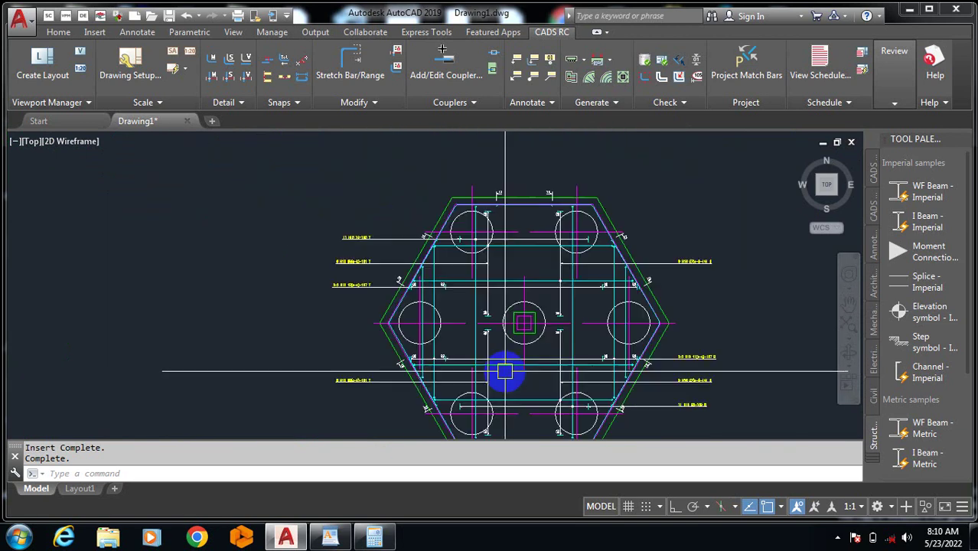
{"action": "scroll", "coordinate": [593, 251], "scroll_direction": "down", "scroll_amount": 5}
{"action": "scroll", "coordinate": [593, 251], "scroll_direction": "up", "scroll_amount": 5}
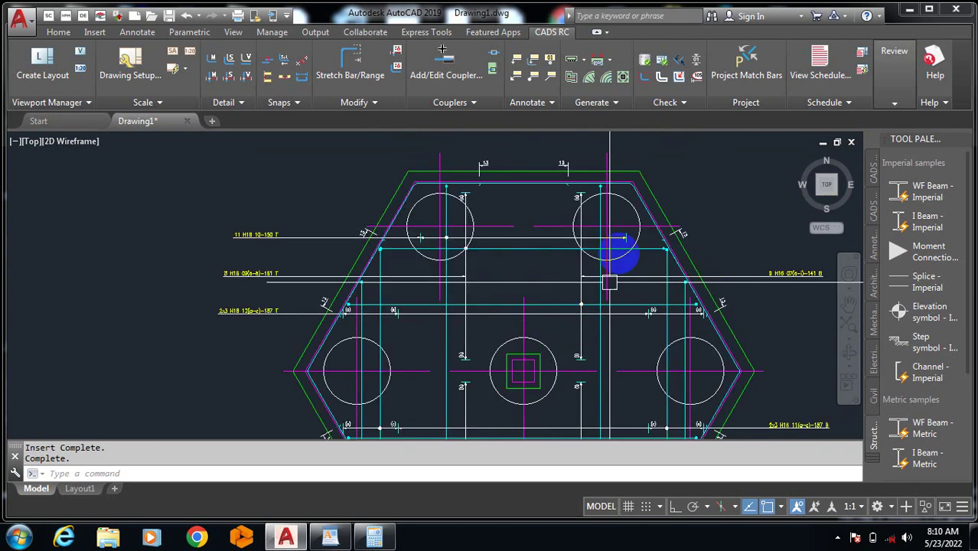
{"action": "scroll", "coordinate": [567, 281], "scroll_direction": "down", "scroll_amount": 5}
{"action": "scroll", "coordinate": [536, 275], "scroll_direction": "down", "scroll_amount": 3}
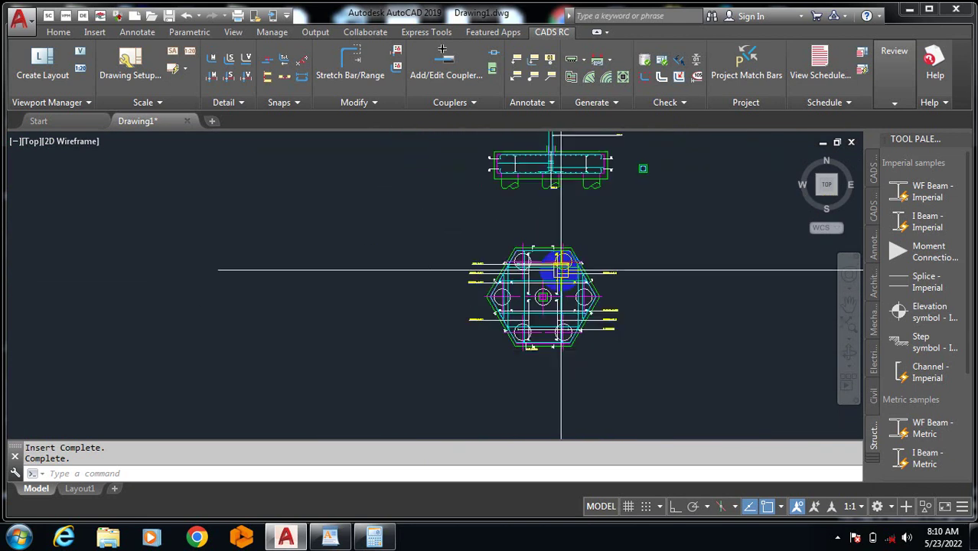
{"action": "scroll", "coordinate": [620, 222], "scroll_direction": "up", "scroll_amount": 5}
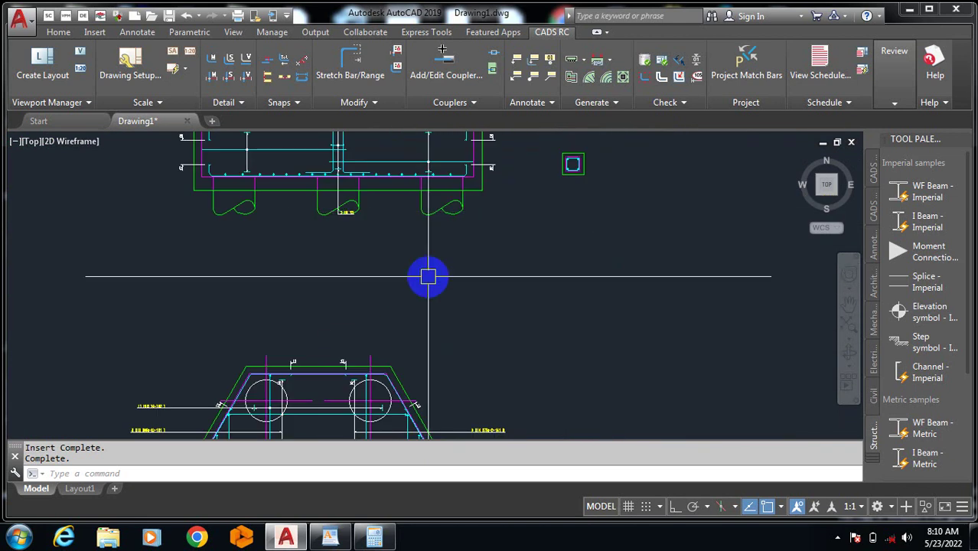
Zoom around the cross section to check its bar labels, then reveal hidden tray icons
{"action": "scroll", "coordinate": [428, 277], "scroll_direction": "down", "scroll_amount": 2}
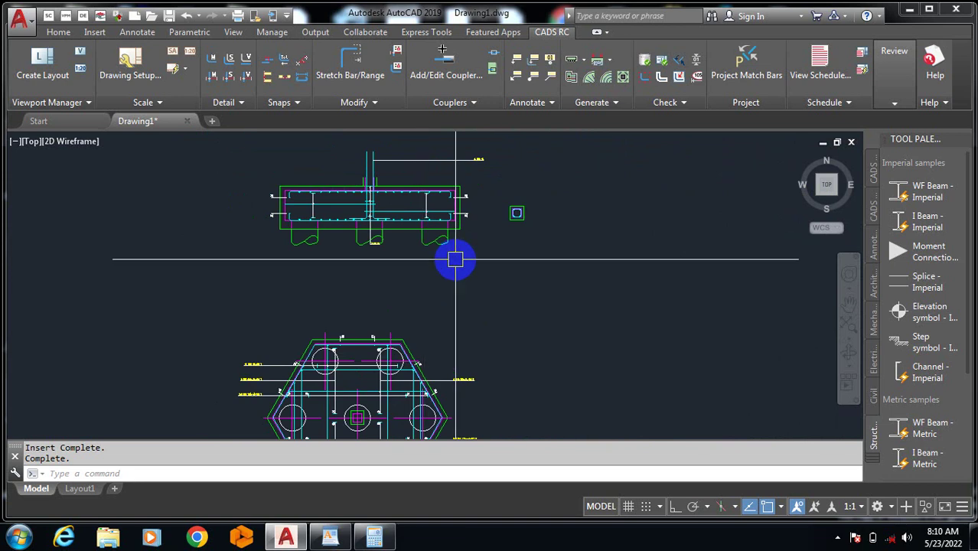
{"action": "scroll", "coordinate": [483, 165], "scroll_direction": "up", "scroll_amount": 5}
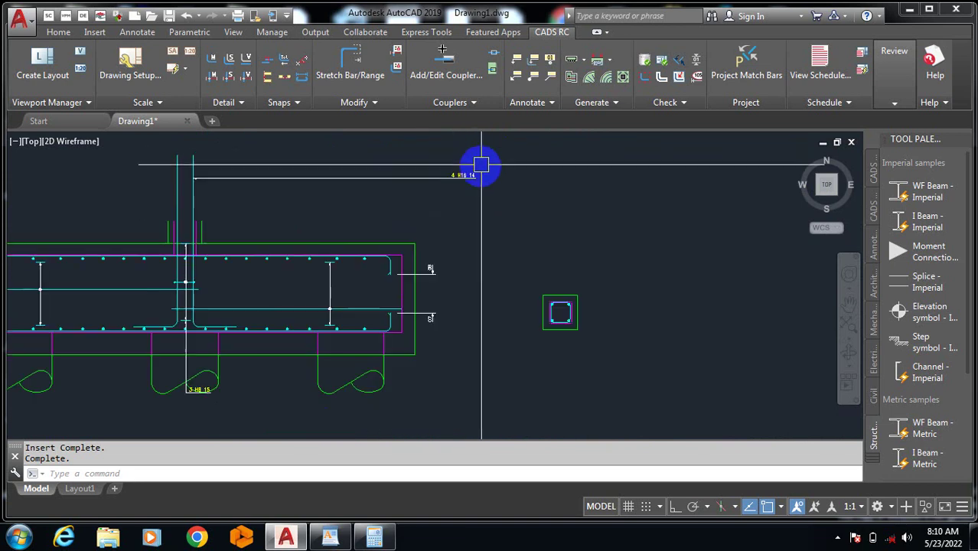
{"action": "scroll", "coordinate": [465, 290], "scroll_direction": "down", "scroll_amount": 4}
{"action": "scroll", "coordinate": [233, 317], "scroll_direction": "up", "scroll_amount": 5}
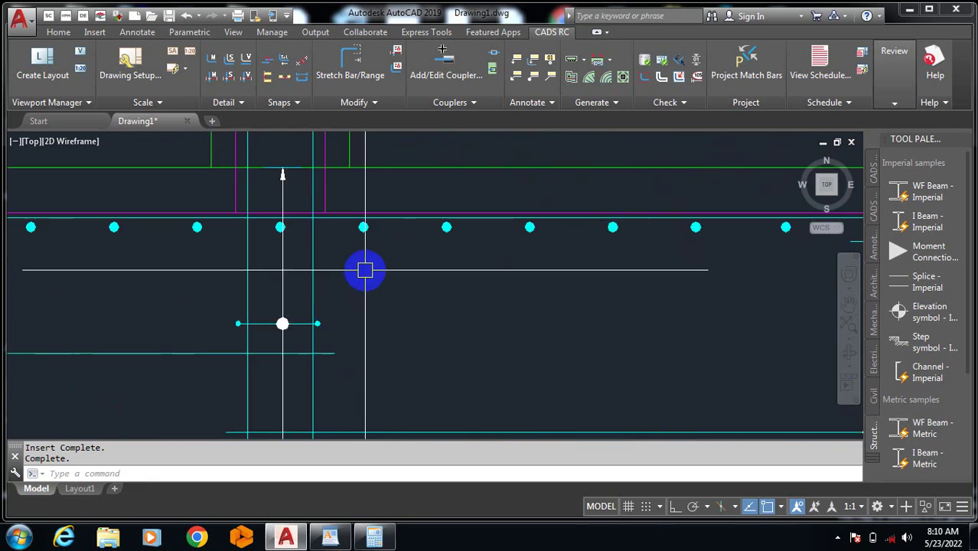
{"action": "scroll", "coordinate": [434, 309], "scroll_direction": "down", "scroll_amount": 4}
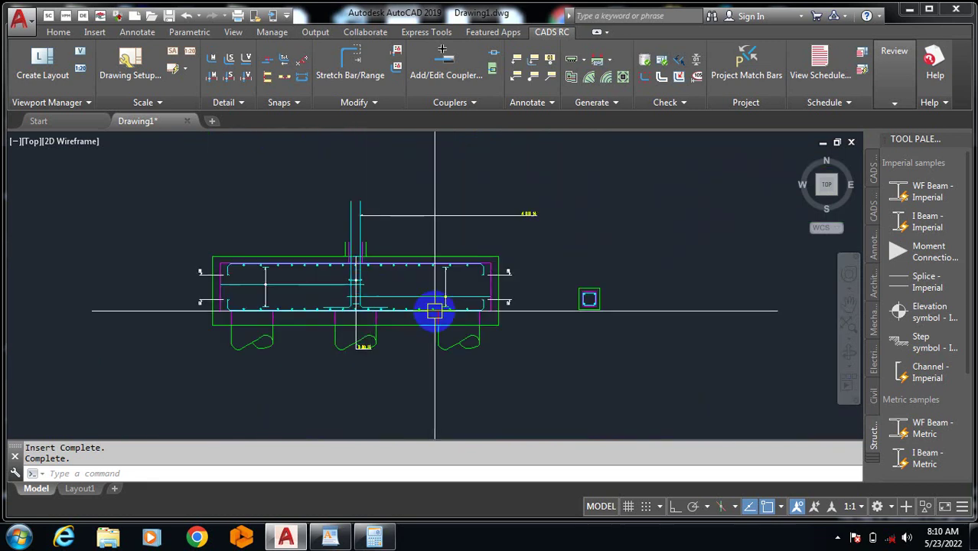
{"action": "left_click", "coordinate": [838, 539]}
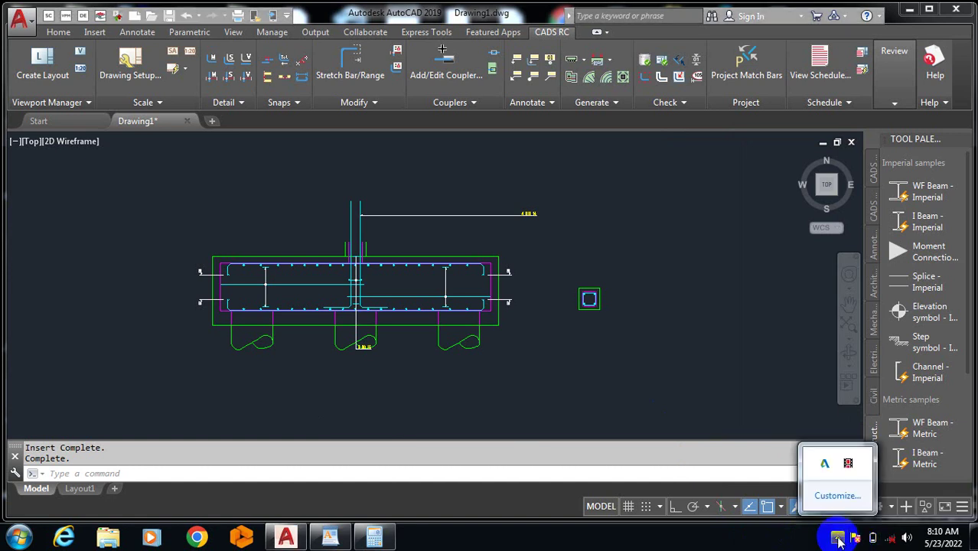